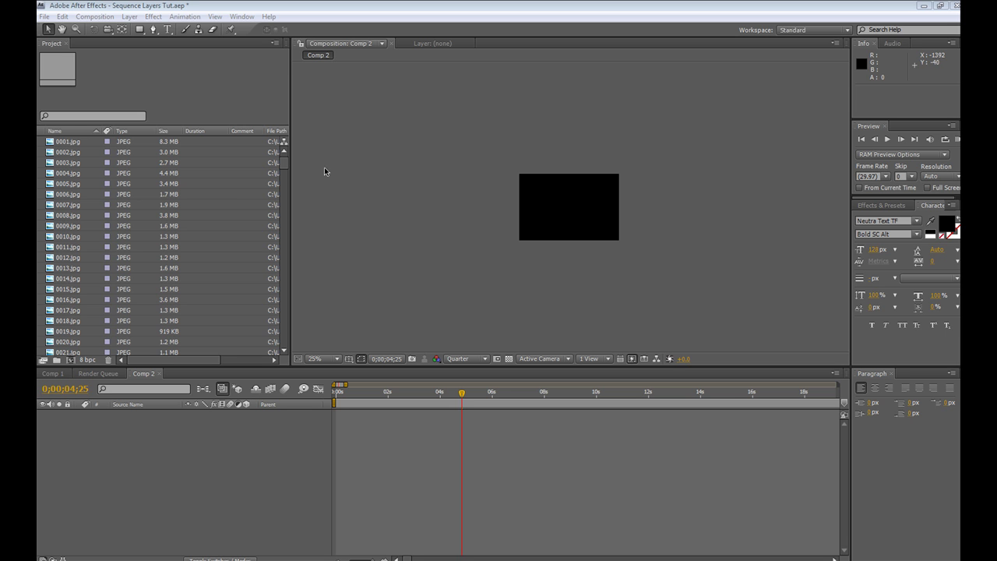
Place 0001.jpg and 0002.jpg together into the Comp 2 timeline
{"action": "left_click_drag", "start_coordinate": [285, 165], "coordinate": [283, 321]}
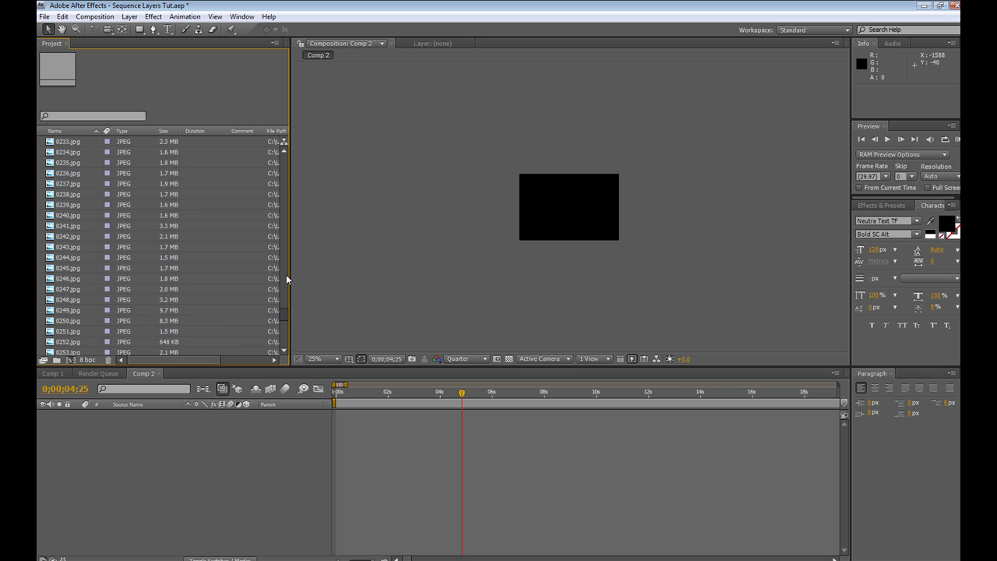
{"action": "left_click_drag", "start_coordinate": [286, 275], "coordinate": [284, 130]}
{"action": "left_click", "coordinate": [67, 152]}
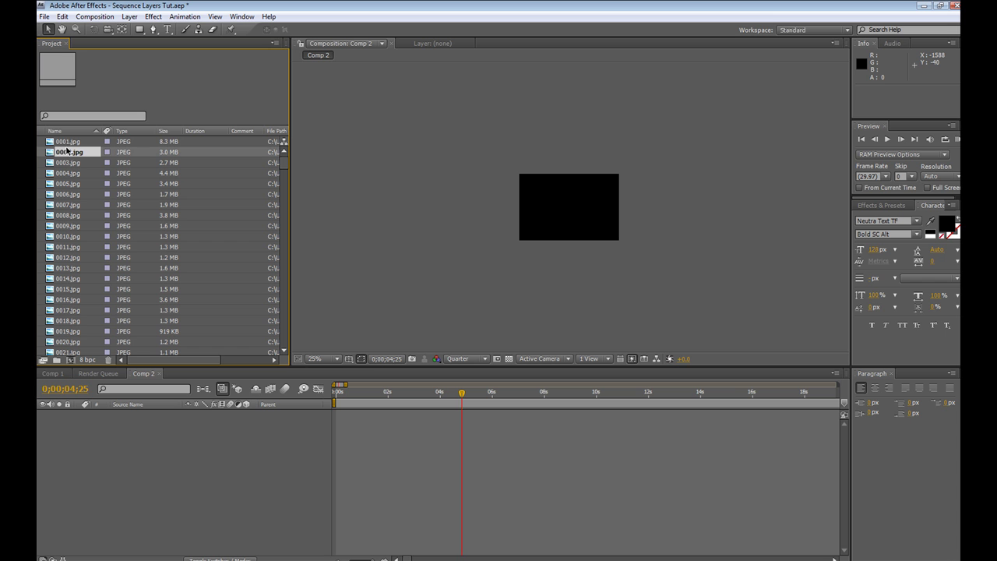
{"action": "left_click", "coordinate": [67, 142]}
{"action": "left_click", "coordinate": [67, 152], "text": "shift"}
{"action": "left_click_drag", "start_coordinate": [67, 151], "coordinate": [336, 419]}
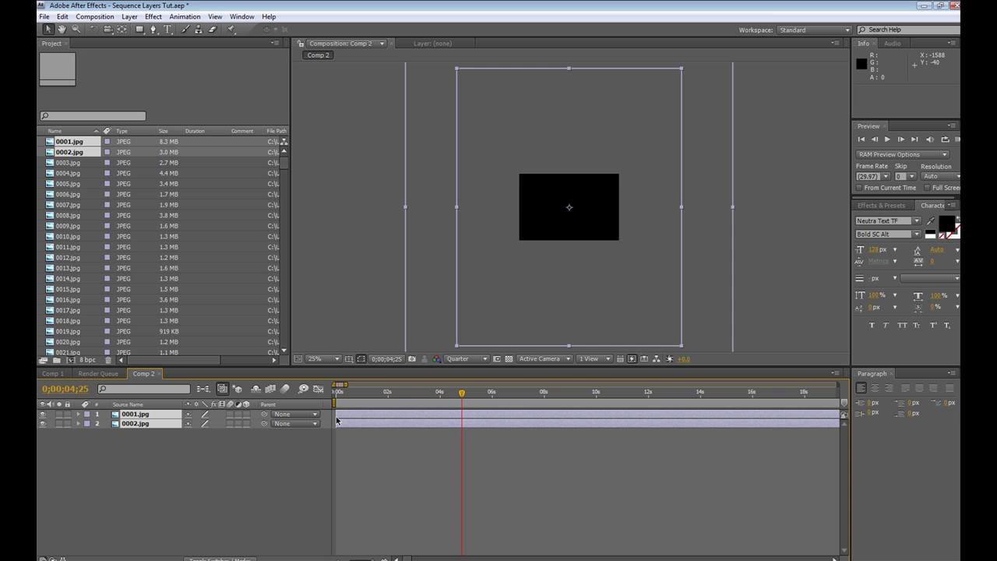
Scale both photo layers down to 18%
{"action": "key", "text": "comma"}
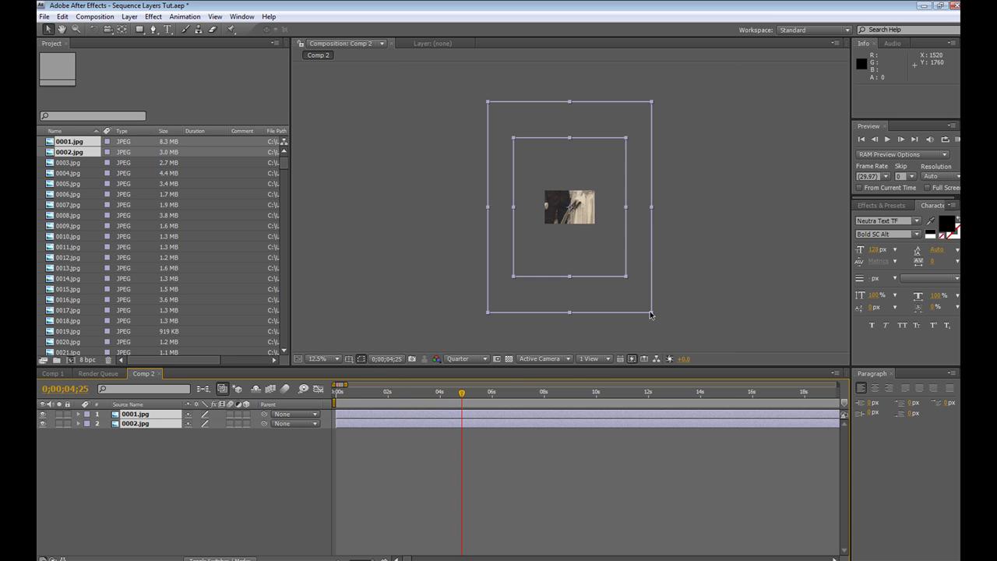
{"action": "left_click_drag", "start_coordinate": [653, 314], "coordinate": [605, 224]}
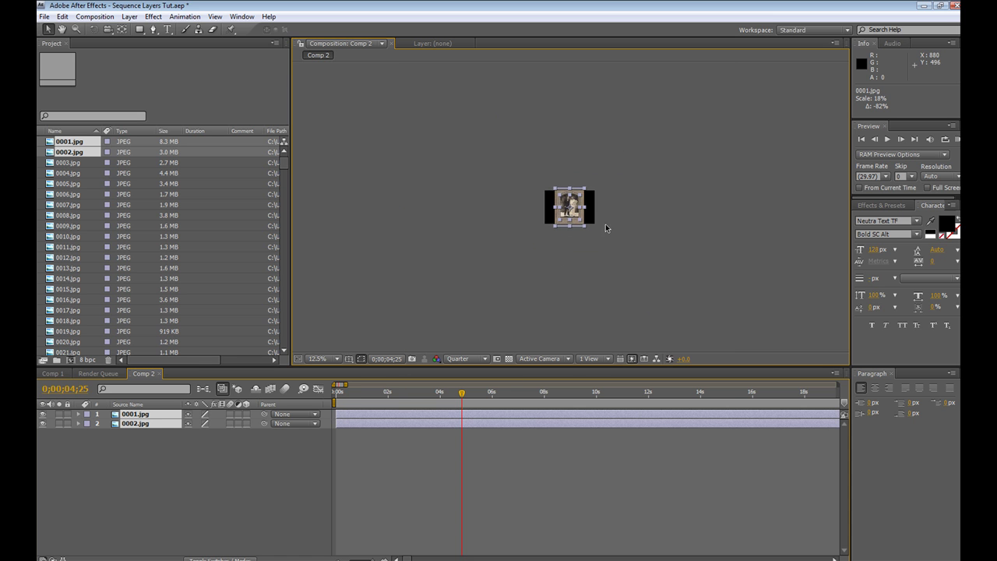
{"action": "key", "text": "period"}
{"action": "key", "text": "period"}
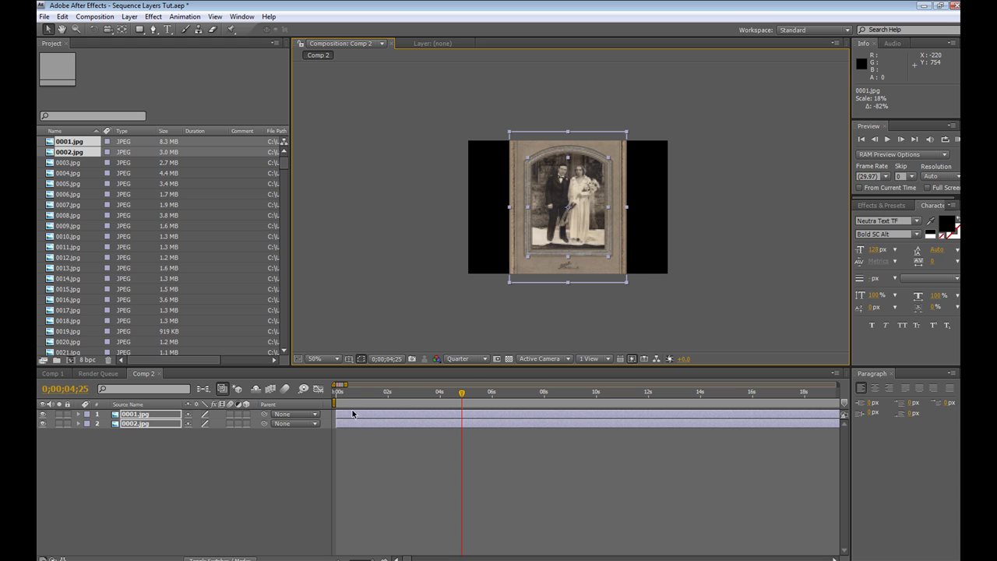
Split both layers at 4;28, delete the later halves, and start 0002.jpg near 4;03
{"action": "left_click", "coordinate": [464, 394]}
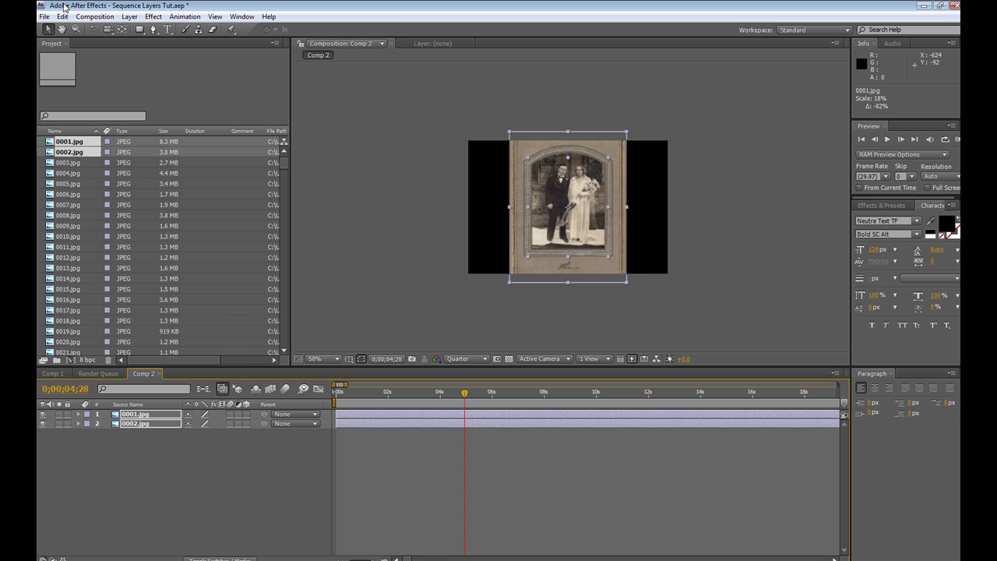
{"action": "left_click", "coordinate": [62, 16]}
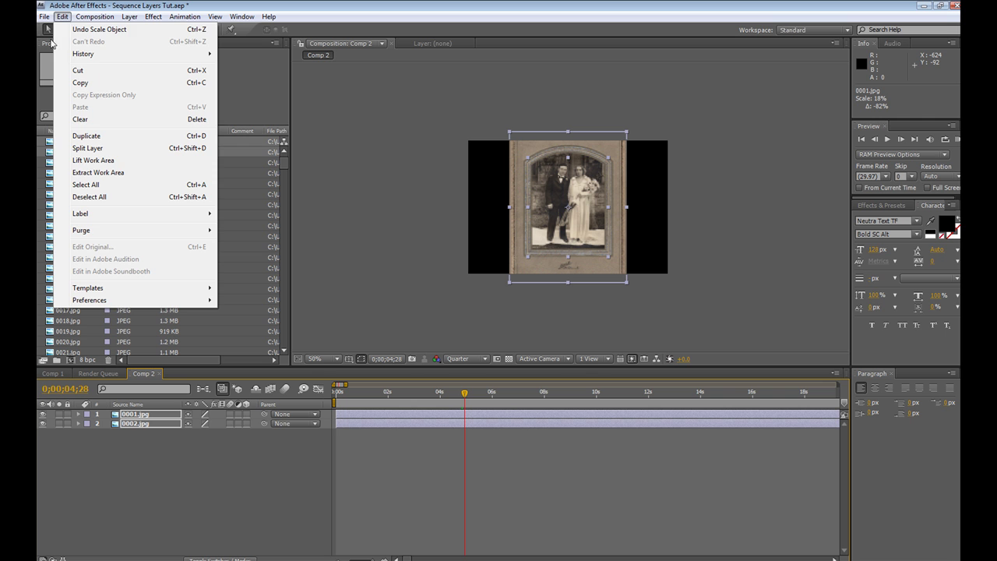
{"action": "left_click", "coordinate": [88, 149]}
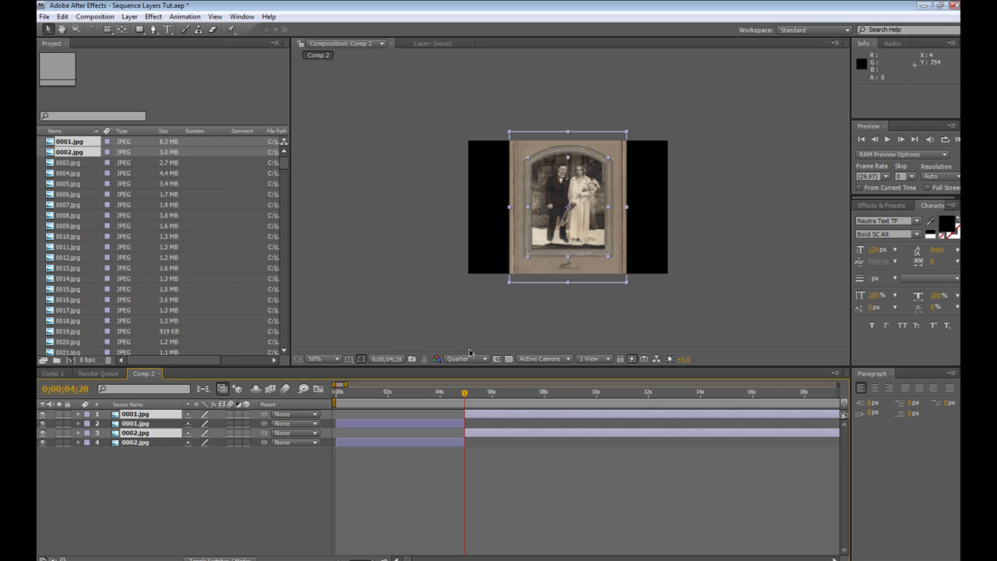
{"action": "key", "text": "Delete"}
{"action": "left_click_drag", "start_coordinate": [369, 424], "coordinate": [477, 426]}
Keyframe 0001.jpg's opacity from 100% at 4;06 to 0% at 4;22, preview it, and select both layers
{"action": "left_click", "coordinate": [445, 396]}
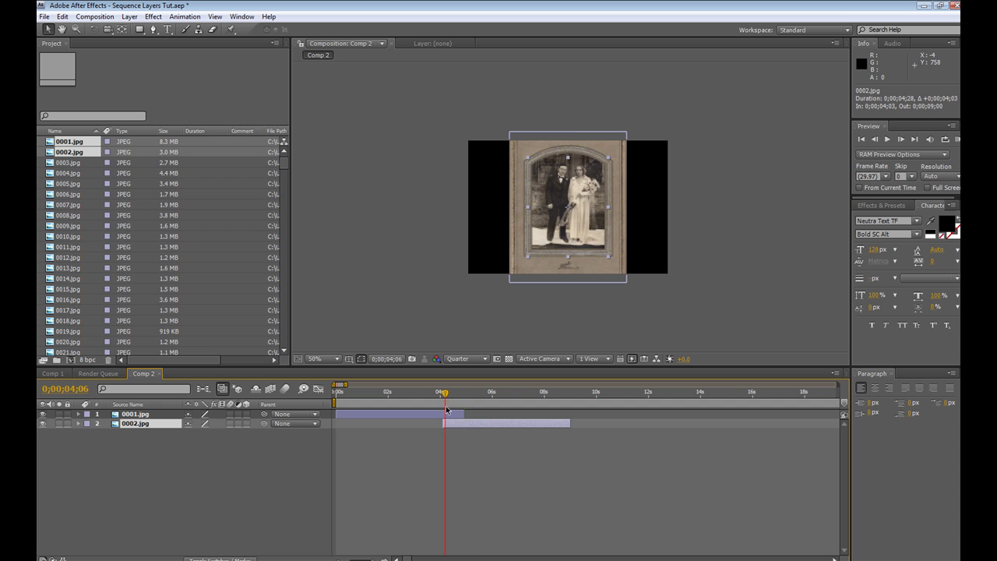
{"action": "left_click", "coordinate": [449, 415]}
{"action": "key", "text": "t"}
{"action": "left_click", "coordinate": [107, 423]}
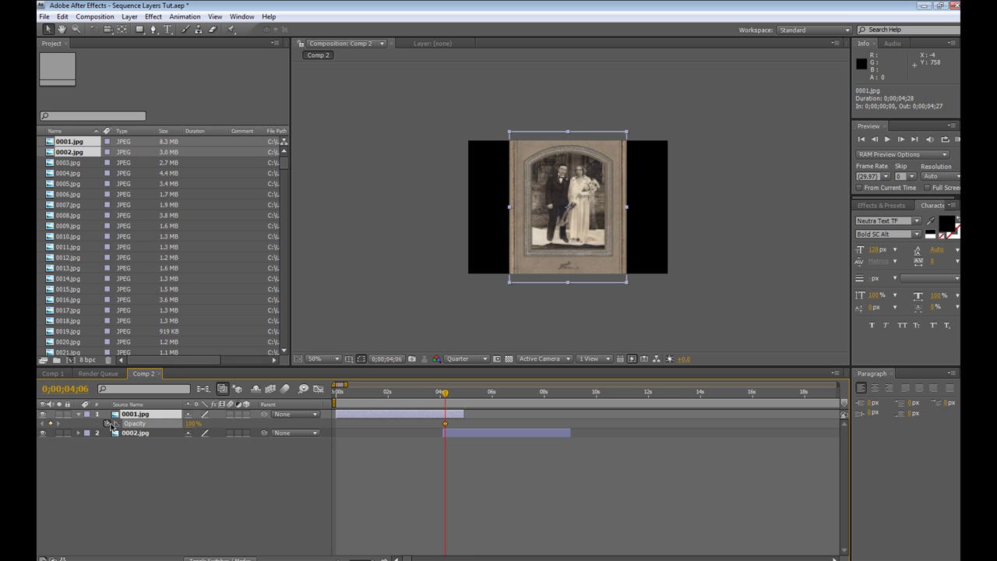
{"action": "left_click", "coordinate": [460, 393]}
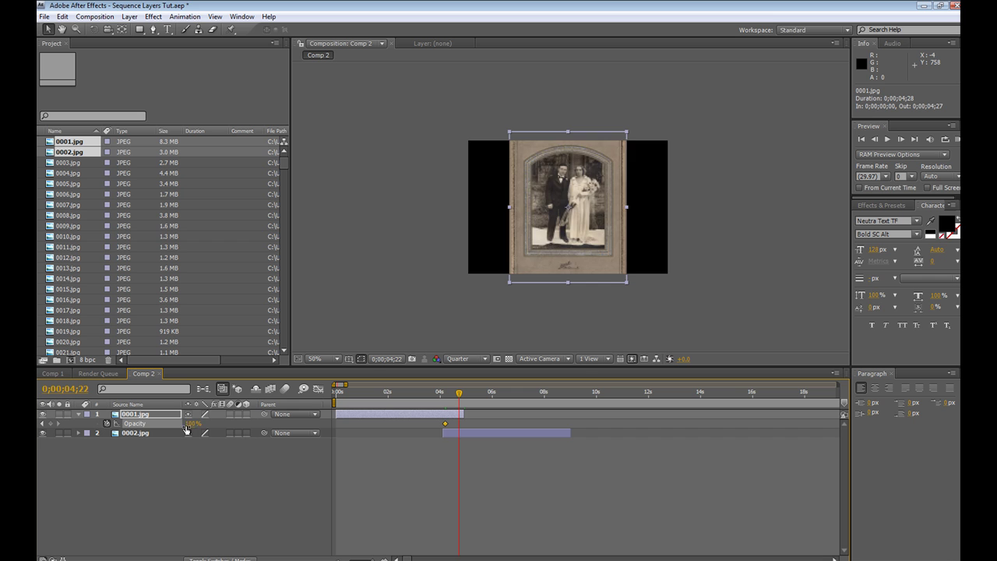
{"action": "left_click_drag", "start_coordinate": [191, 424], "coordinate": [83, 414]}
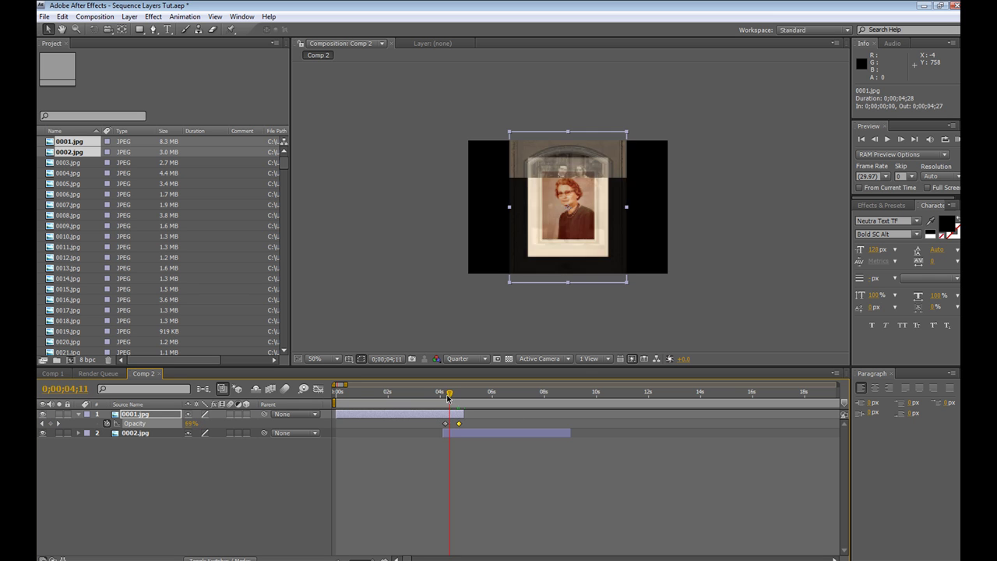
{"action": "mouse_move", "coordinate": [459, 394]}
{"action": "left_mouse_down"}
{"action": "mouse_move", "coordinate": [448, 398]}
{"action": "mouse_move", "coordinate": [457, 399]}
{"action": "left_mouse_up"}
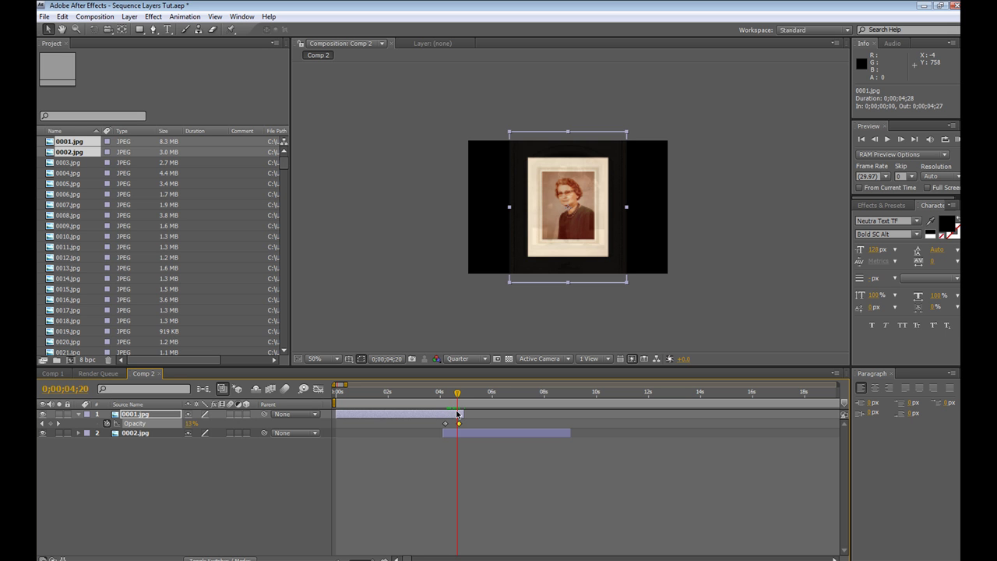
{"action": "left_click", "coordinate": [448, 433], "text": "shift"}
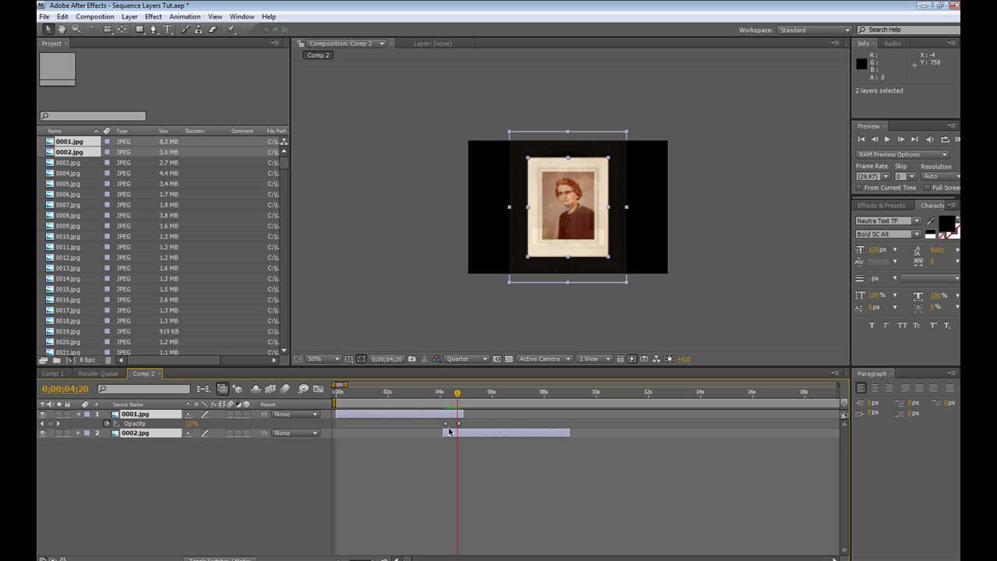
Replace the two layers with photos 0001.jpg through 0010.jpg in Comp 2
{"action": "key", "text": "Delete"}
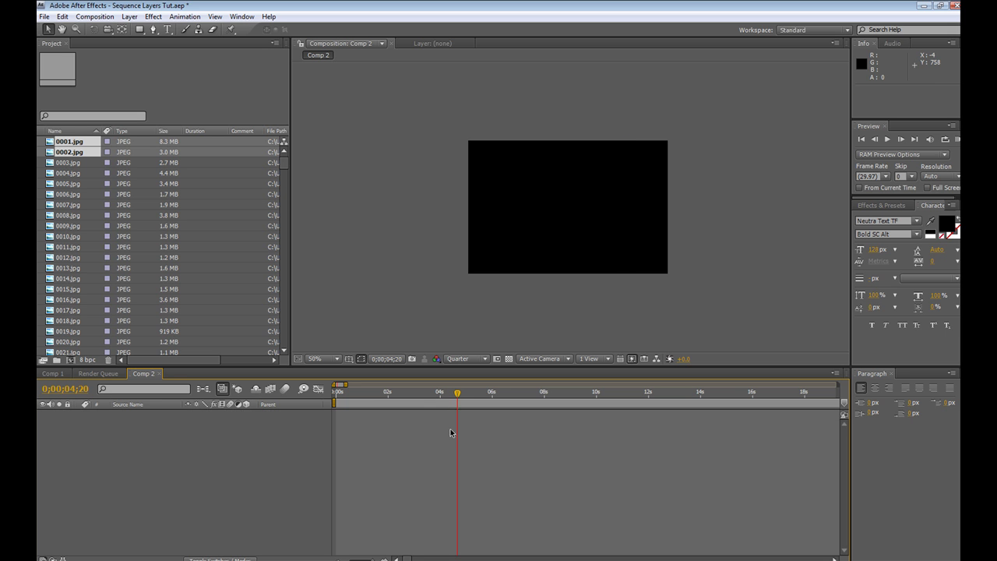
{"action": "left_click", "coordinate": [56, 153]}
{"action": "left_click", "coordinate": [56, 142]}
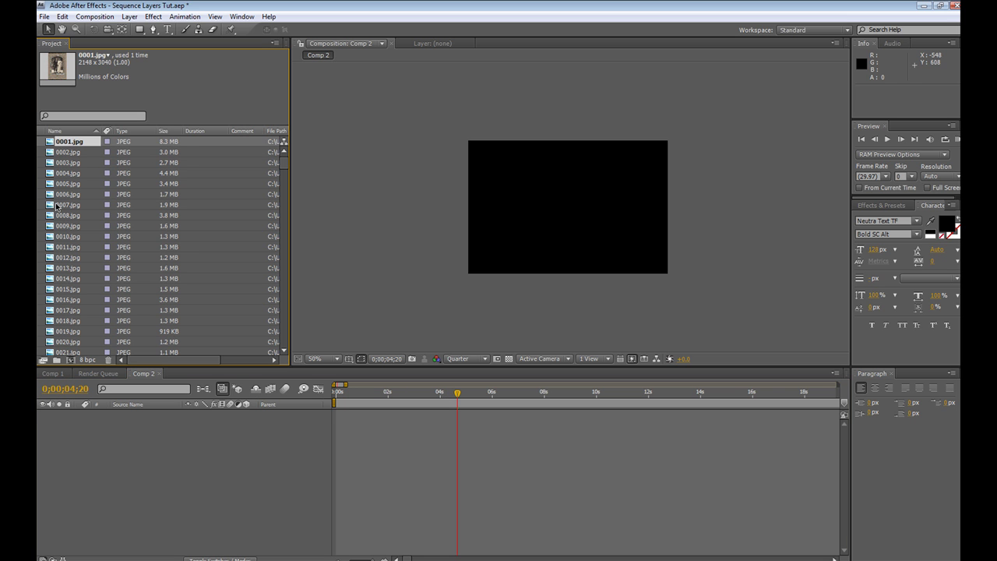
{"action": "left_click", "coordinate": [51, 236], "text": "shift"}
{"action": "left_click_drag", "start_coordinate": [48, 236], "coordinate": [337, 425]}
Shrink the ten photo layers to 19% scale and set the time to 0;00;04;29
{"action": "scroll", "coordinate": [580, 272], "scroll_direction": "down", "scroll_amount": 6}
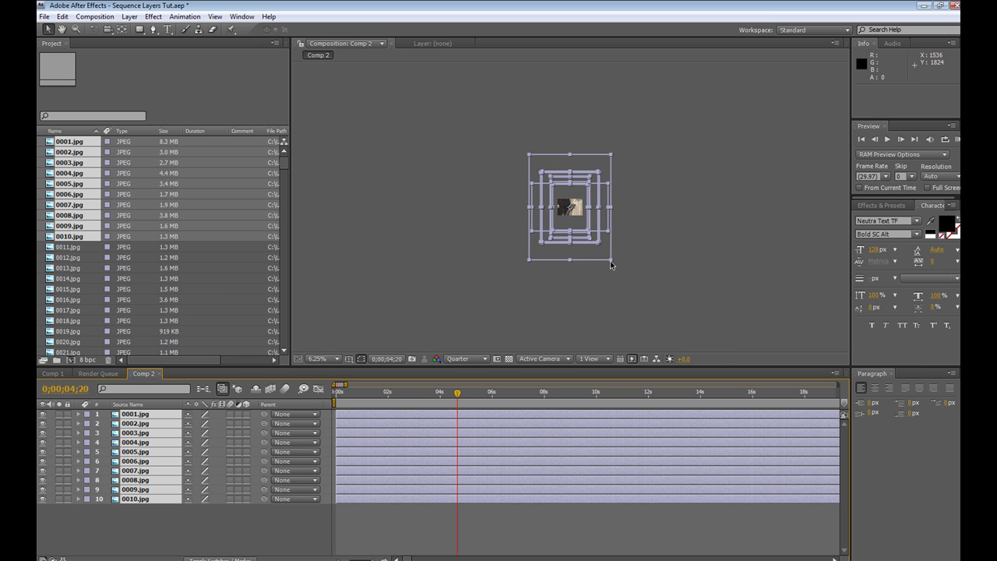
{"action": "left_click_drag", "start_coordinate": [611, 265], "coordinate": [581, 218]}
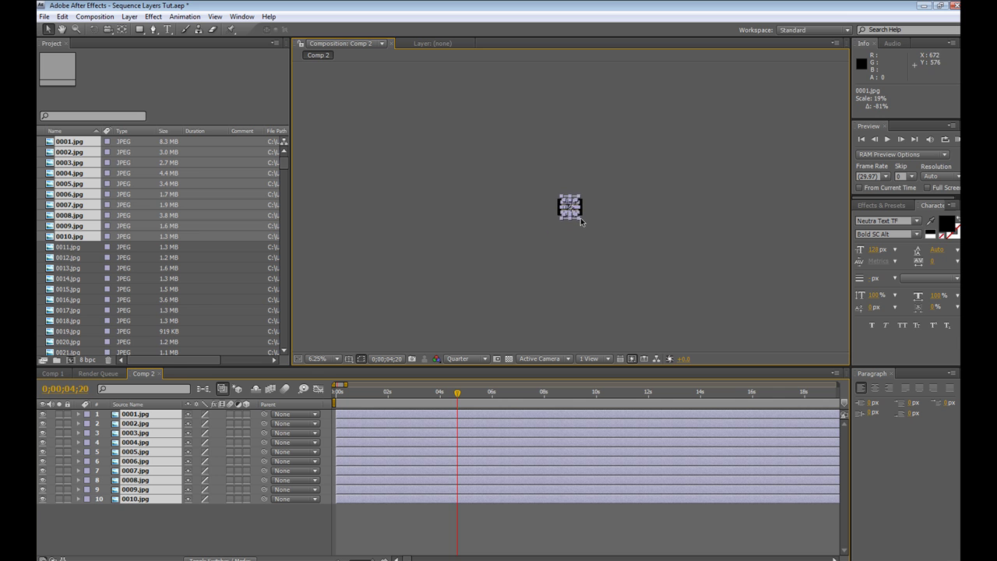
{"action": "scroll", "coordinate": [565, 230], "scroll_direction": "up", "scroll_amount": 6}
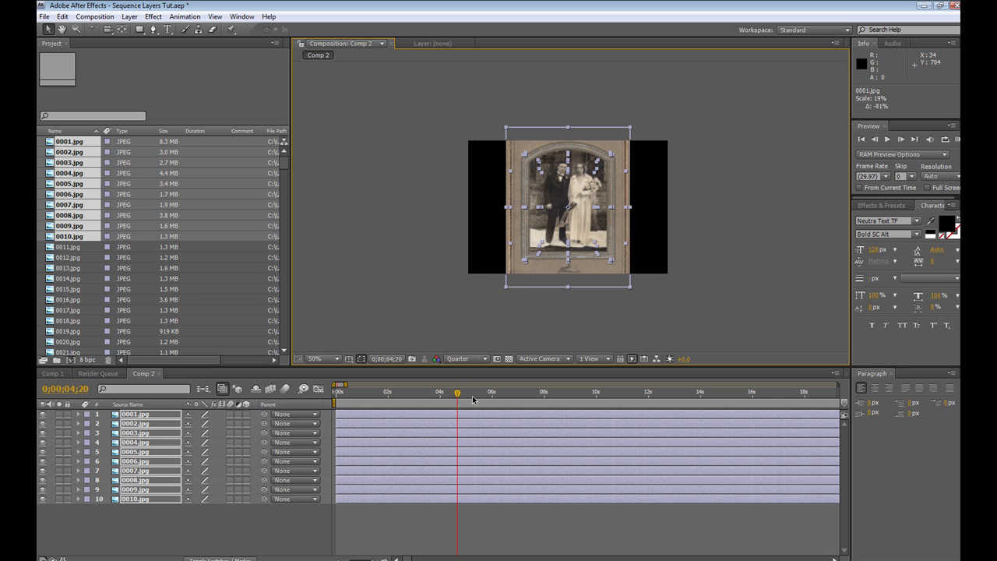
{"action": "left_click_drag", "start_coordinate": [460, 395], "coordinate": [466, 395]}
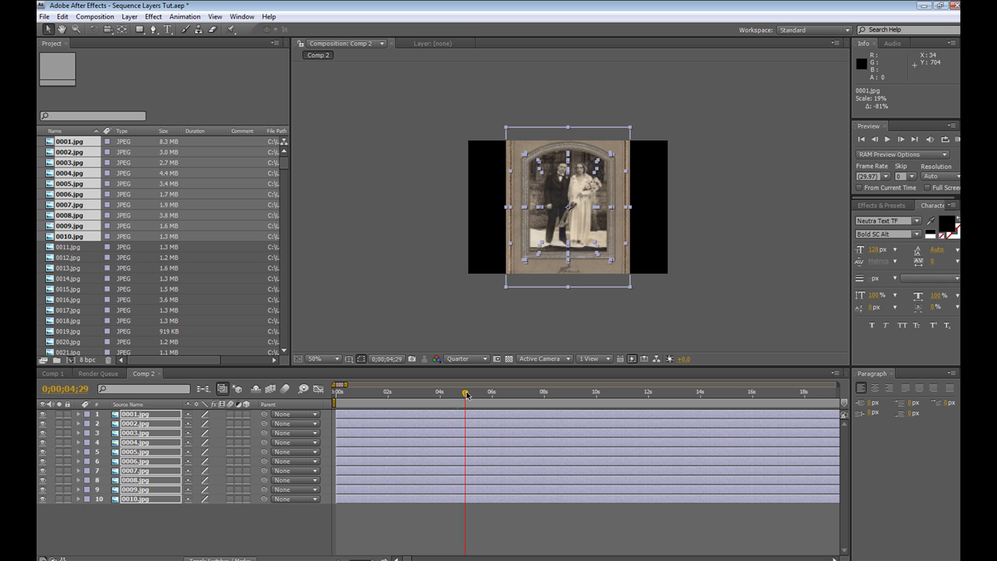
Split all ten layers at 4;29 using Edit > Split Layer and delete the split-off later parts
{"action": "left_click", "coordinate": [44, 17]}
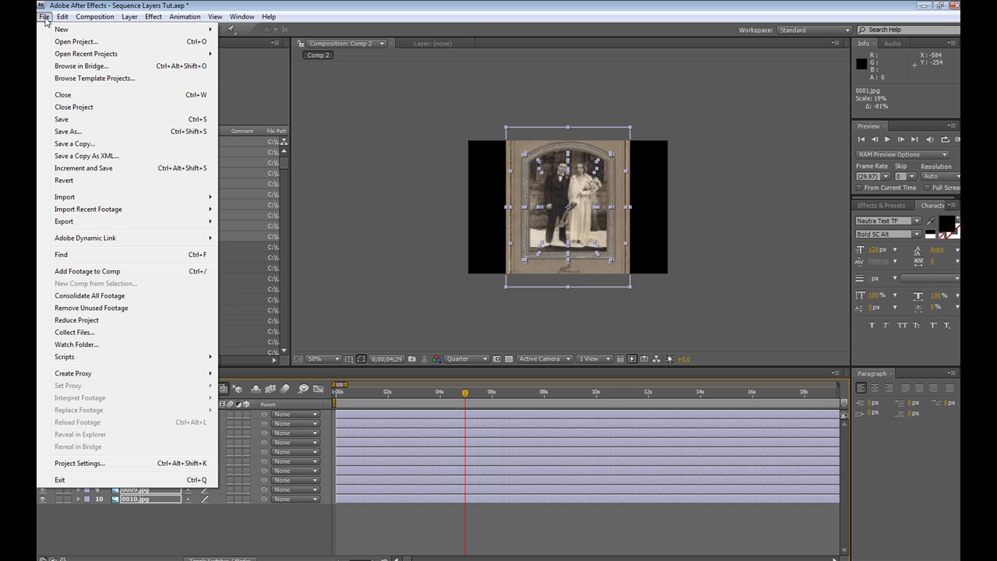
{"action": "mouse_move", "coordinate": [61, 17]}
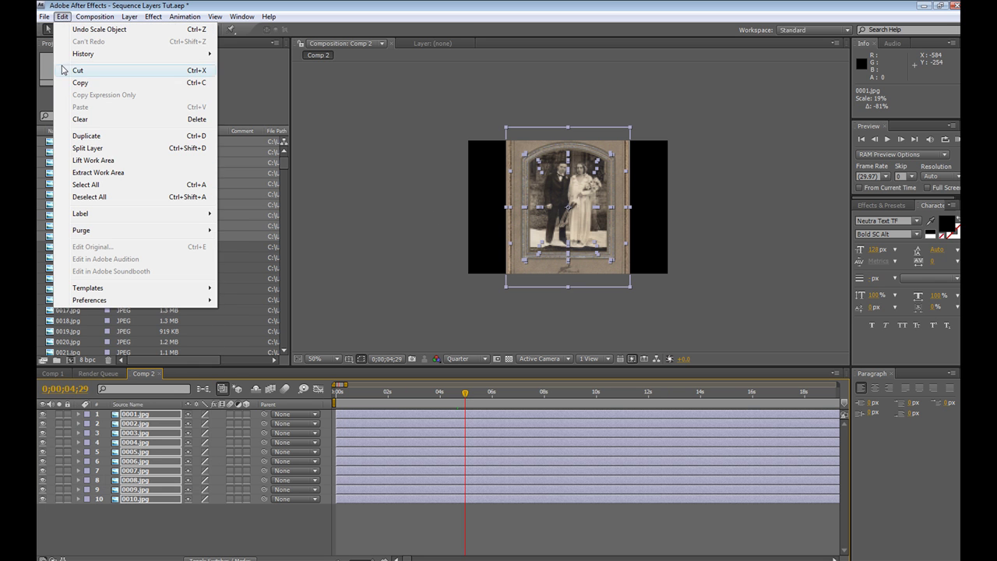
{"action": "left_click", "coordinate": [93, 151]}
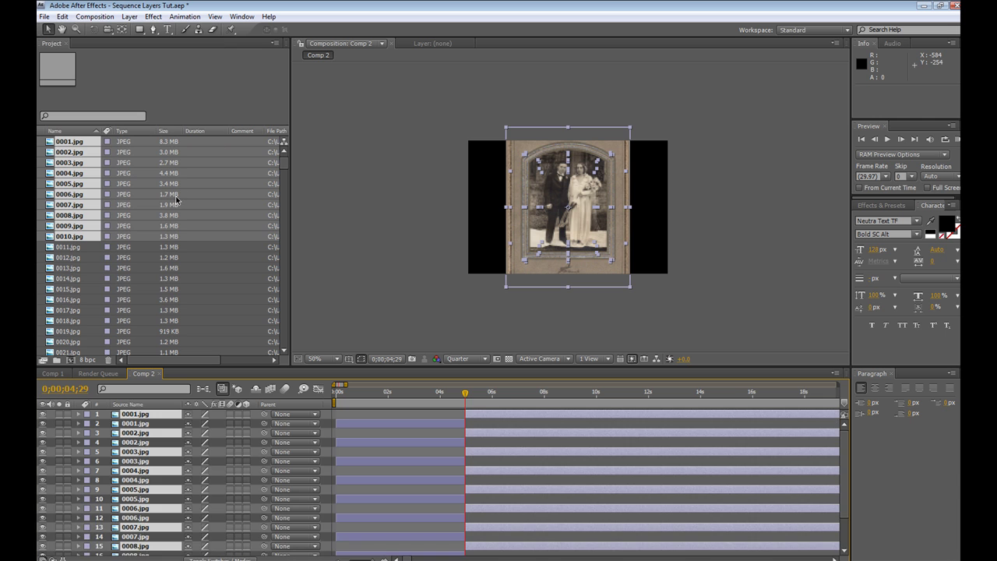
{"action": "key", "text": "Delete"}
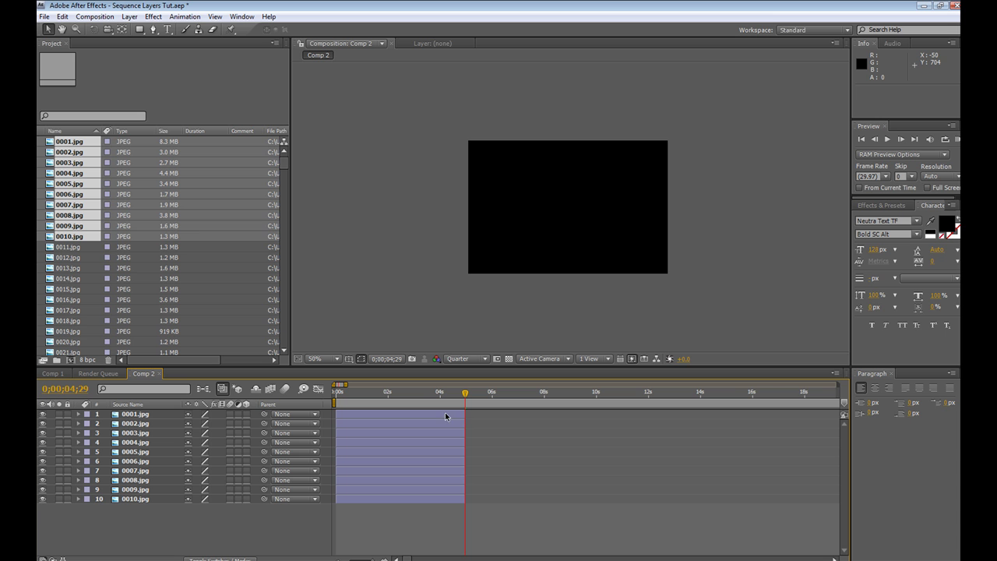
Select all ten photo layers and open Keyframe Assistant > Sequence Layers
{"action": "left_click", "coordinate": [441, 415]}
{"action": "left_click", "coordinate": [430, 499], "text": "shift"}
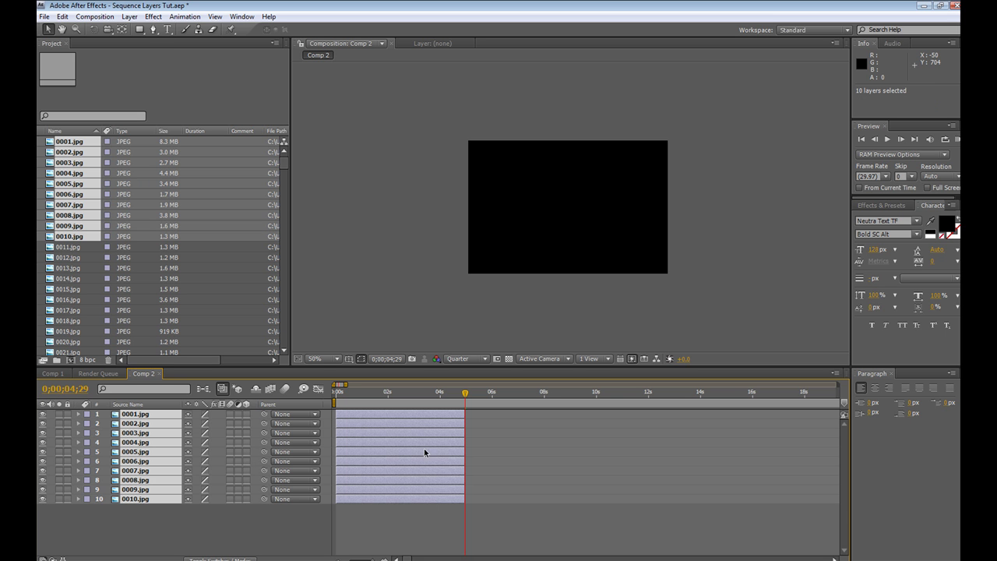
{"action": "right_click", "coordinate": [368, 413]}
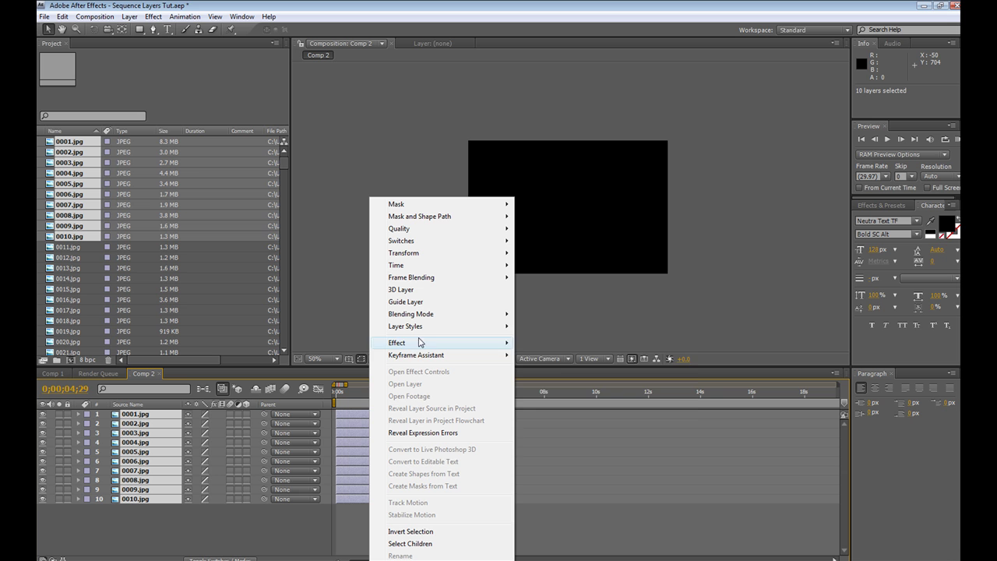
{"action": "mouse_move", "coordinate": [422, 357]}
{"action": "left_click", "coordinate": [546, 442]}
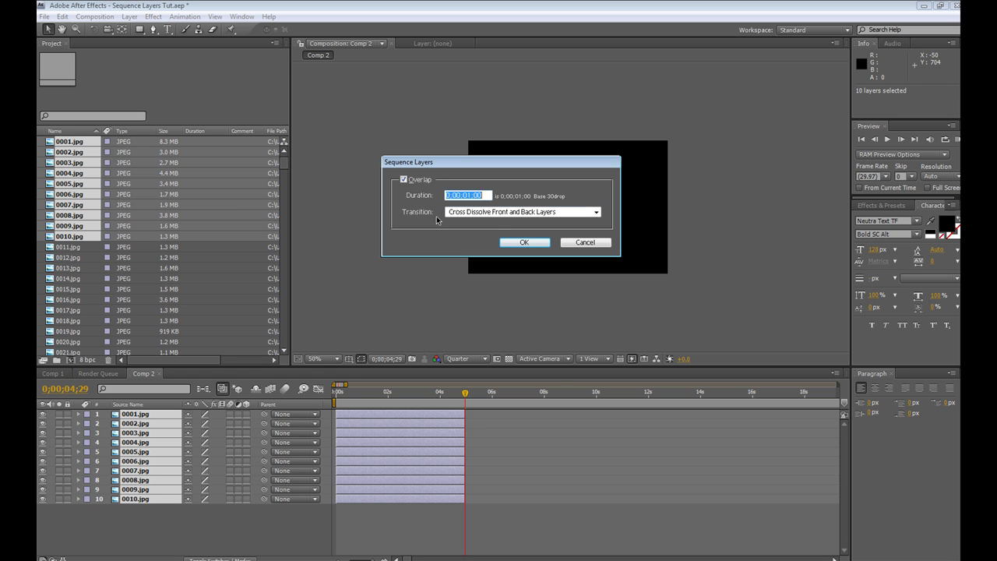
Set the Sequence Layers transition to Cross Dissolve Front and Back Layers
{"action": "left_click", "coordinate": [472, 212]}
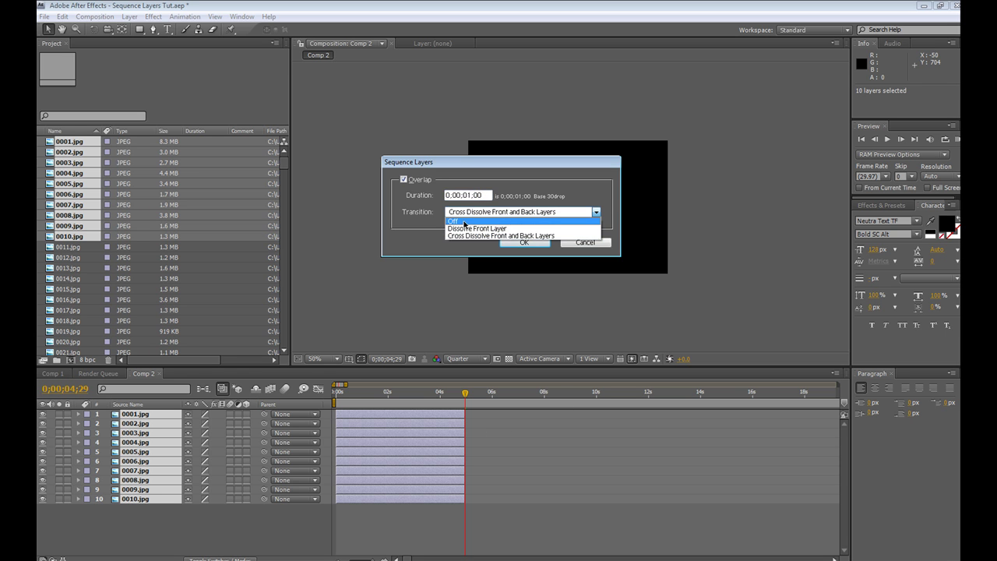
{"action": "left_click", "coordinate": [458, 223]}
{"action": "left_click", "coordinate": [463, 213]}
{"action": "left_click", "coordinate": [458, 230]}
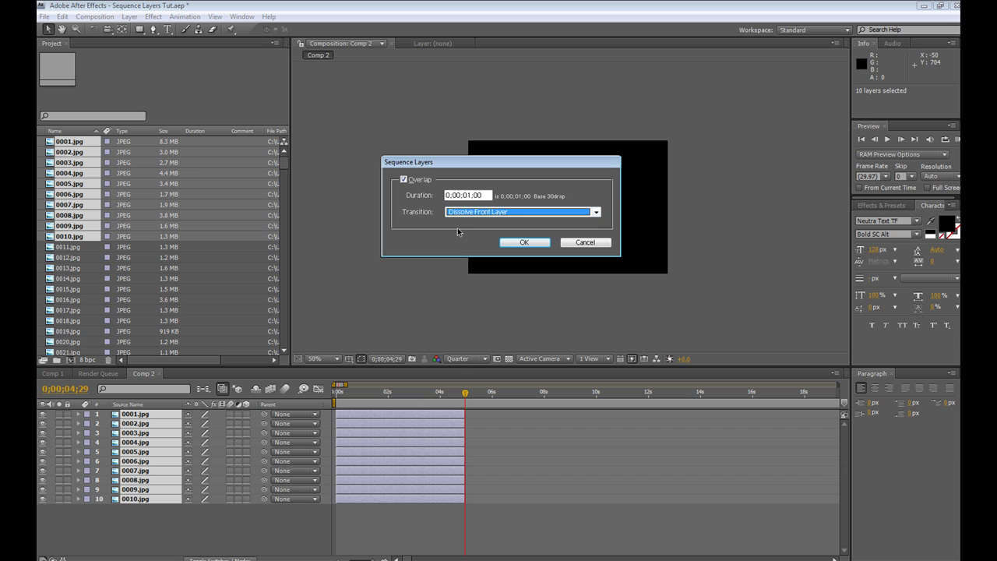
{"action": "left_click", "coordinate": [476, 216]}
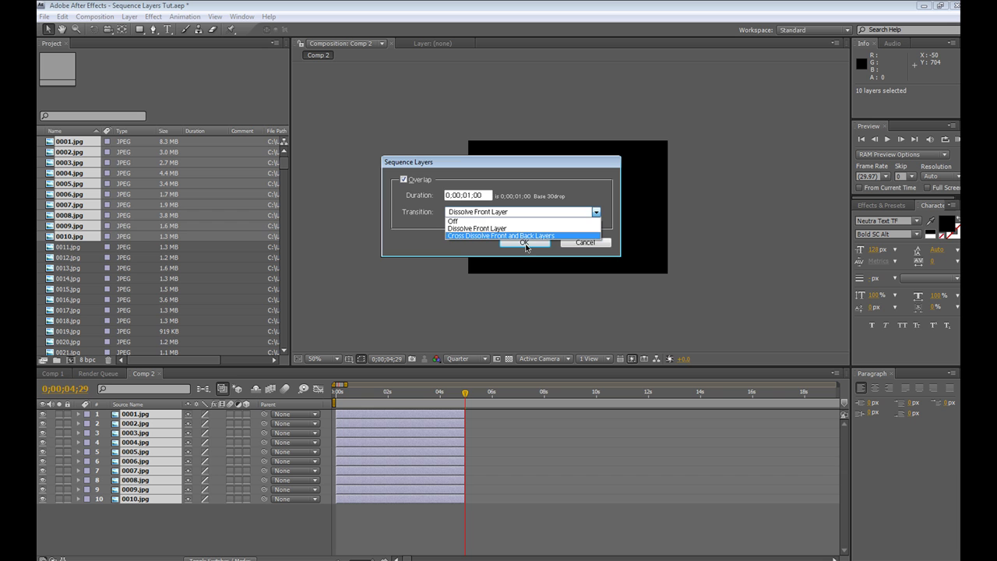
{"action": "left_click", "coordinate": [522, 236]}
{"action": "left_click", "coordinate": [524, 243]}
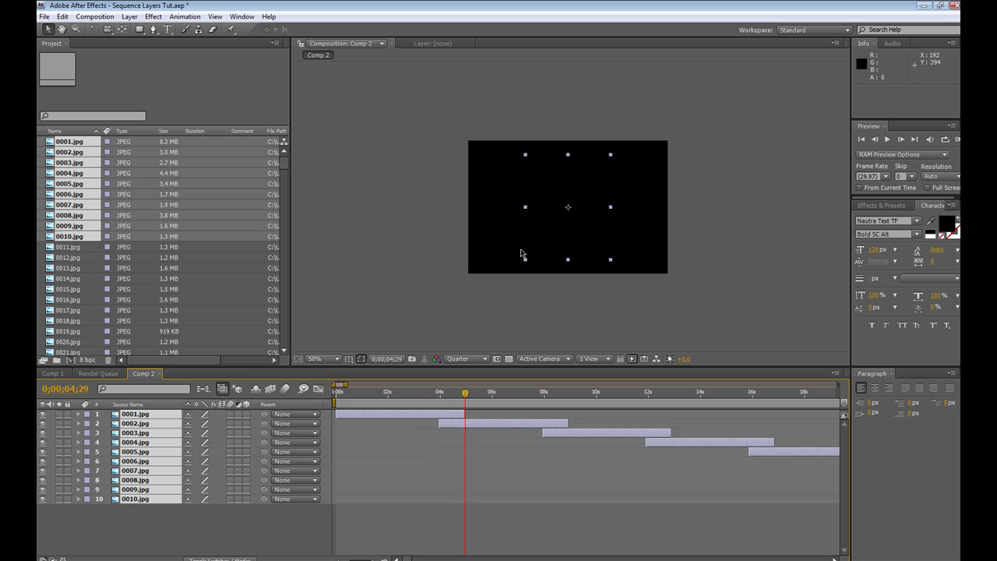
{"action": "left_click_drag", "start_coordinate": [418, 398], "coordinate": [543, 404]}
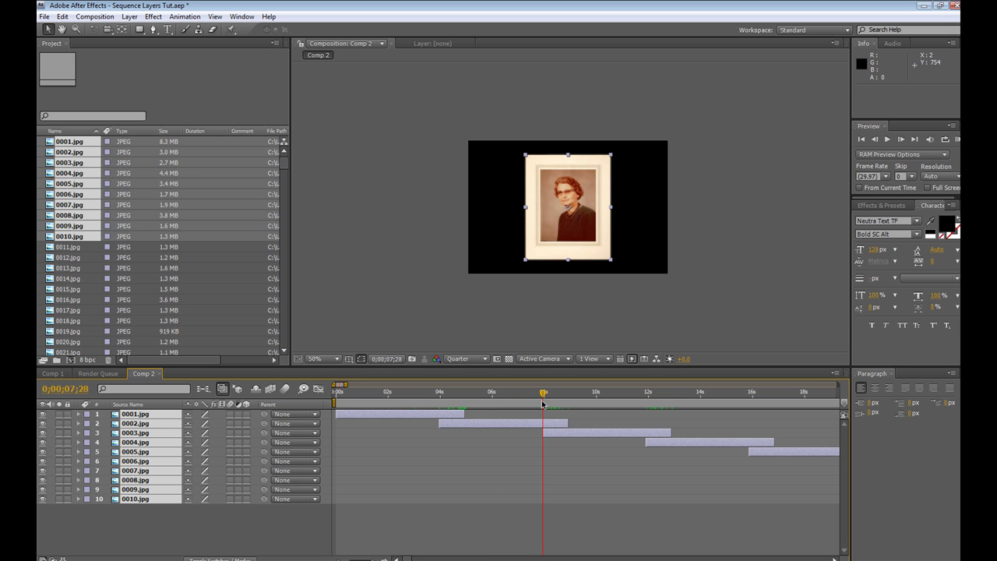
{"action": "left_click_drag", "start_coordinate": [475, 400], "coordinate": [515, 419]}
{"action": "left_click_drag", "start_coordinate": [468, 395], "coordinate": [539, 400]}
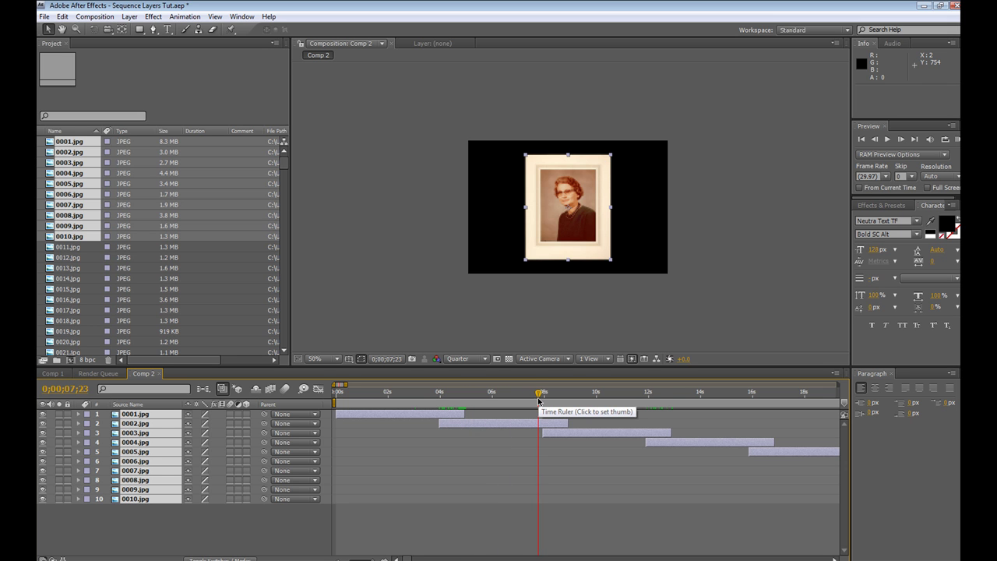
{"action": "left_click", "coordinate": [469, 394]}
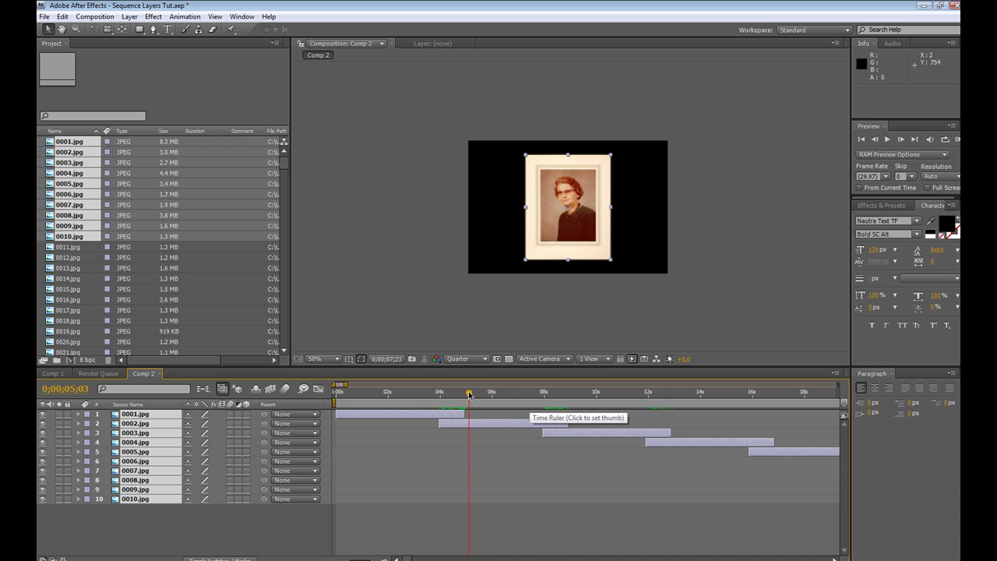
{"action": "left_click_drag", "start_coordinate": [470, 394], "coordinate": [504, 396]}
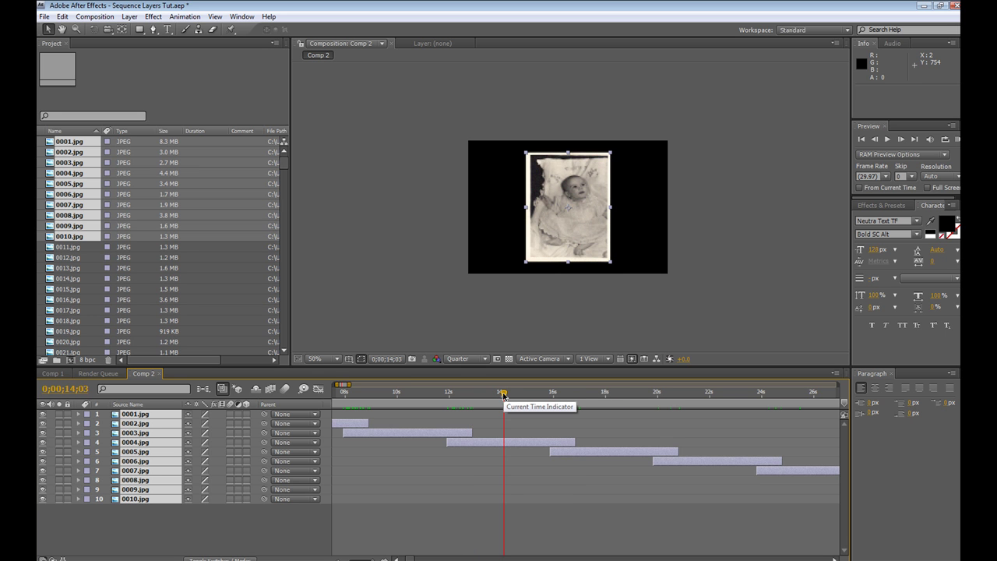